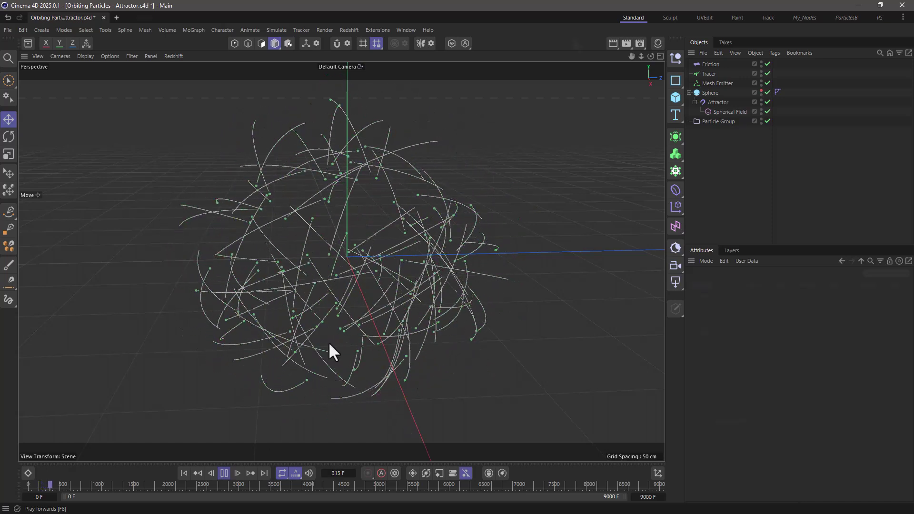
# Step: Create a new project and add a sphere primitive at the origin
pyautogui.hotkey('ctrl', 'n')
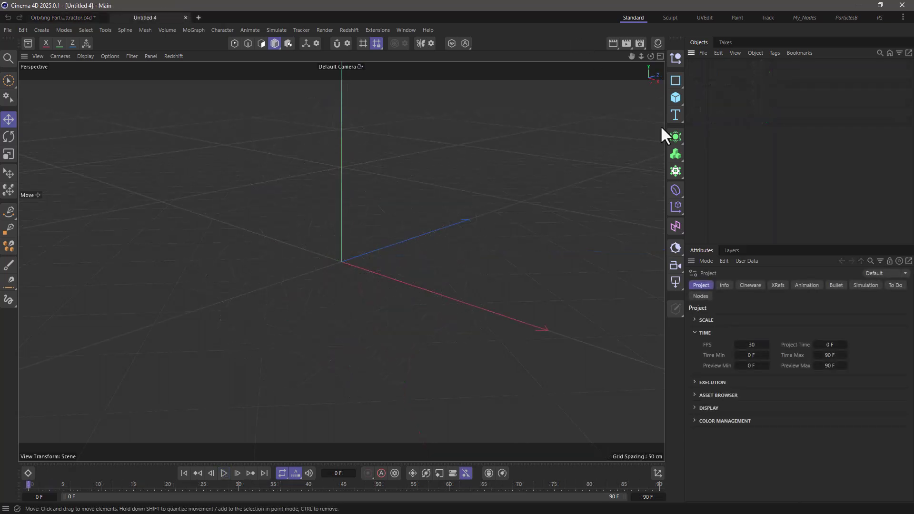
pyautogui.click(675, 98)
pyautogui.click(768, 146)
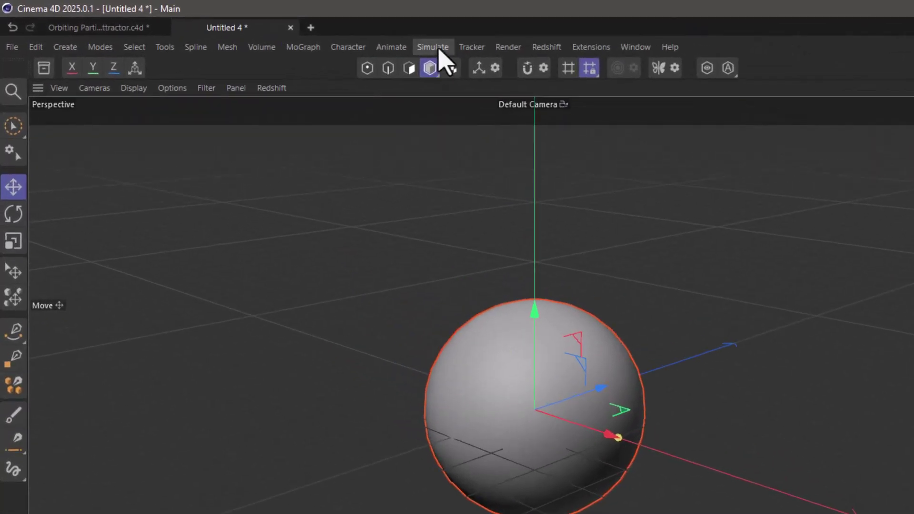
# Step: Add a Mesh Emitter that uses the sphere as its geometry and set its emission mode to Shot
pyautogui.click(277, 30)
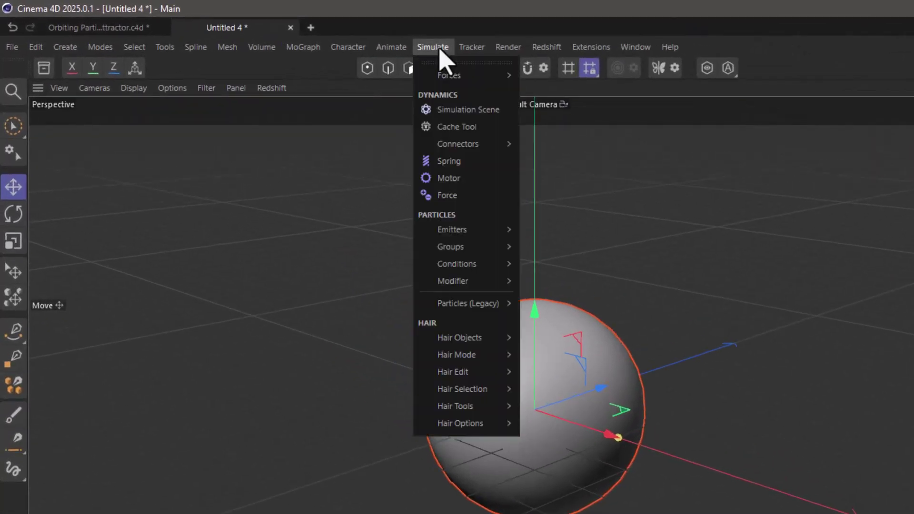
pyautogui.moveTo(493, 231)
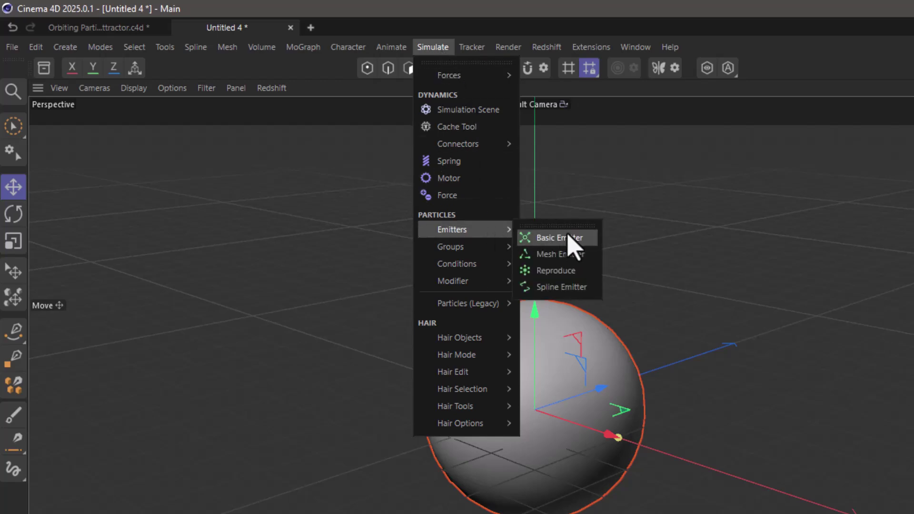
pyautogui.click(590, 259)
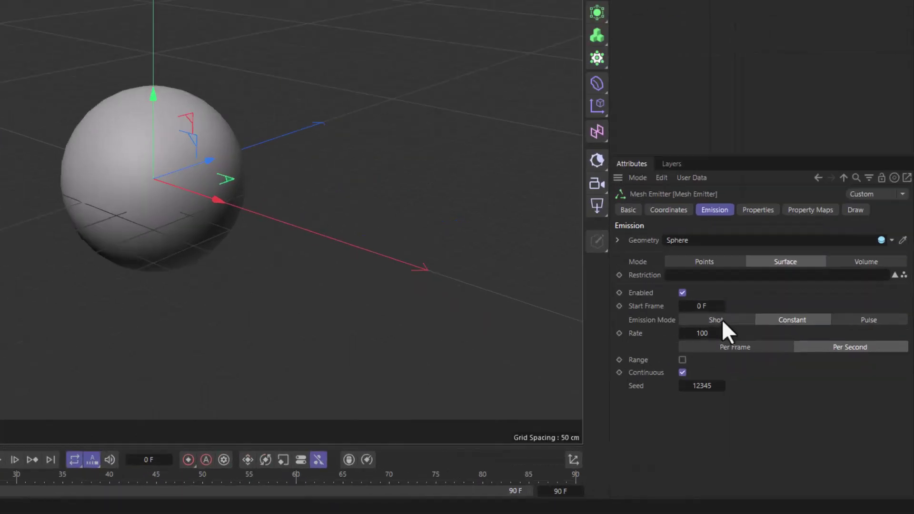
pyautogui.click(770, 370)
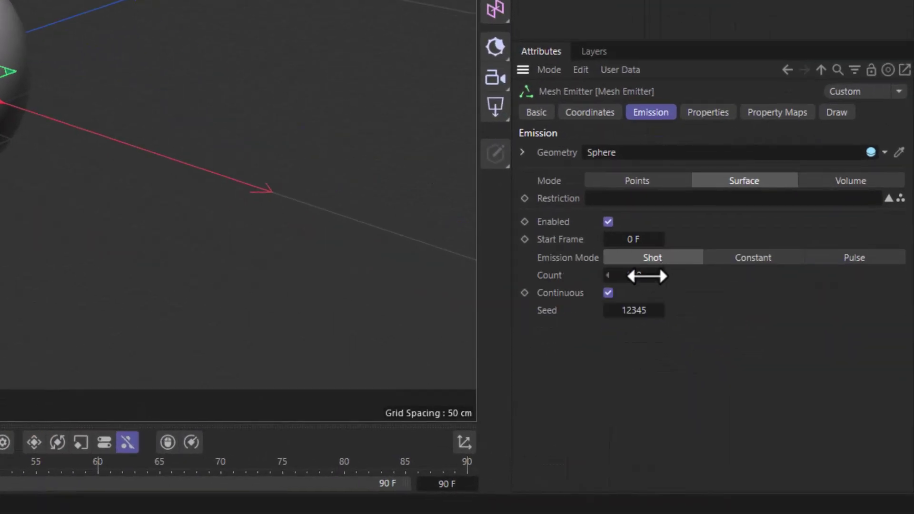
# Step: Set the Mesh Emitter's particle velocity direction to Random
pyautogui.click(724, 113)
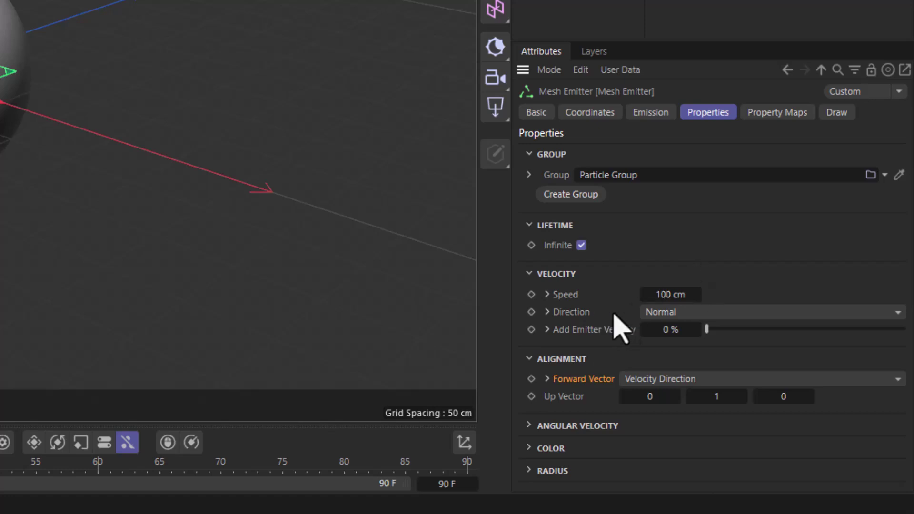
pyautogui.click(681, 313)
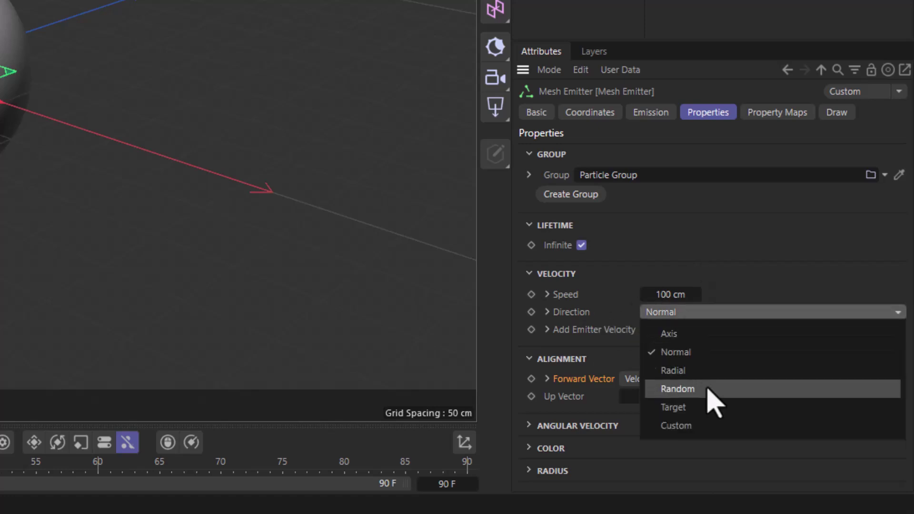
pyautogui.click(662, 388)
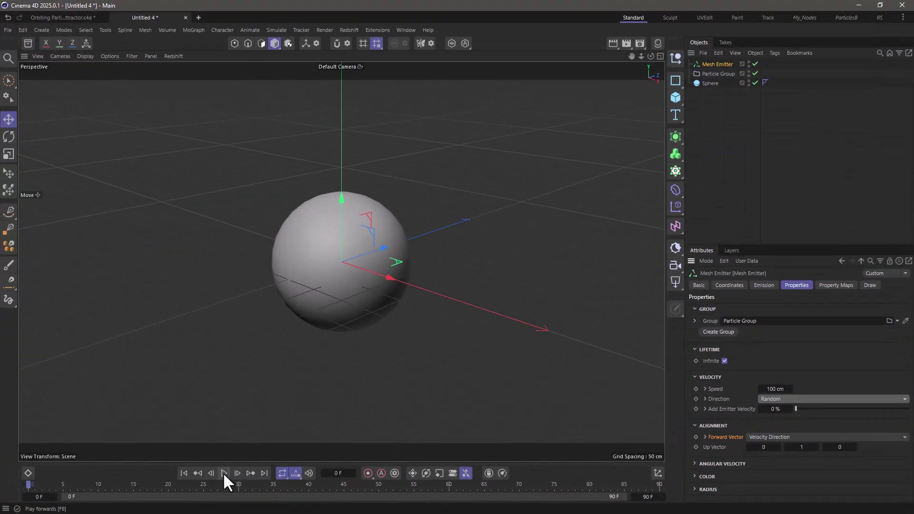
# Step: Preview the particle emission from the sphere and extend the animation's end to 900 F
pyautogui.click(223, 472)
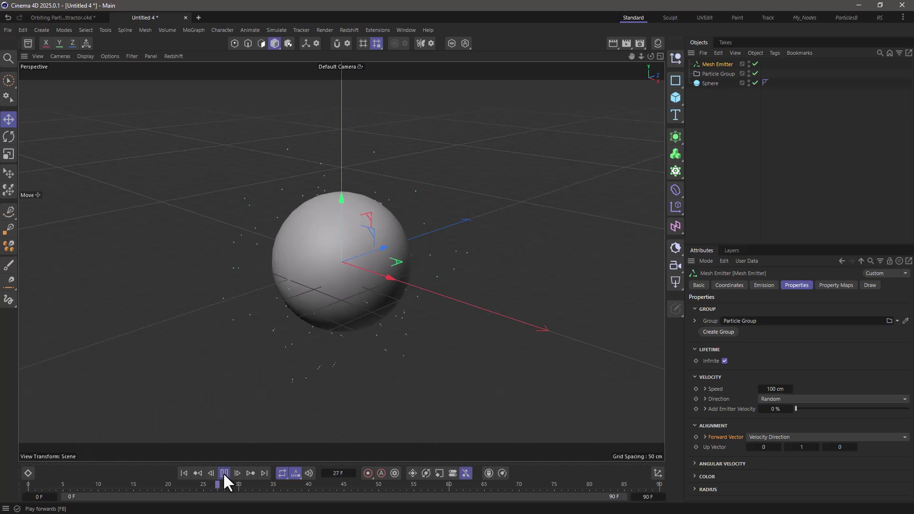
pyautogui.click(224, 472)
pyautogui.click(183, 472)
pyautogui.doubleClick(652, 498)
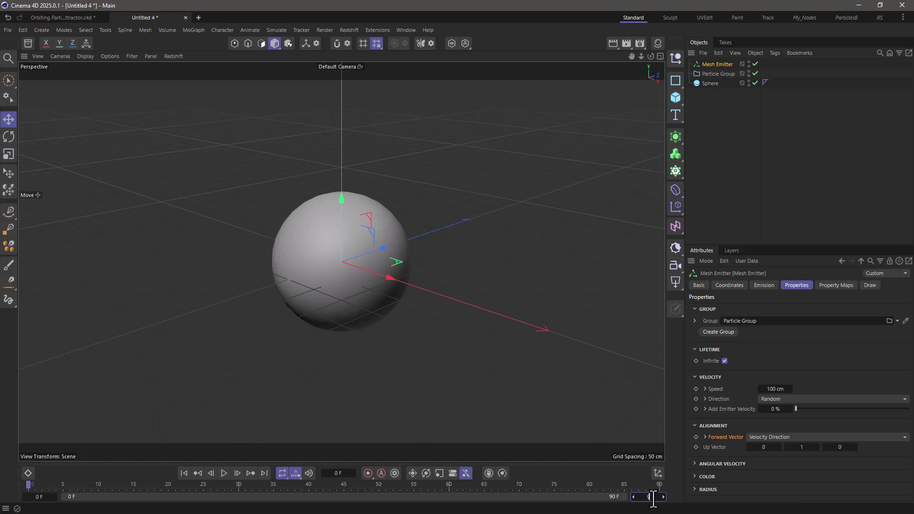
pyautogui.press('Return')
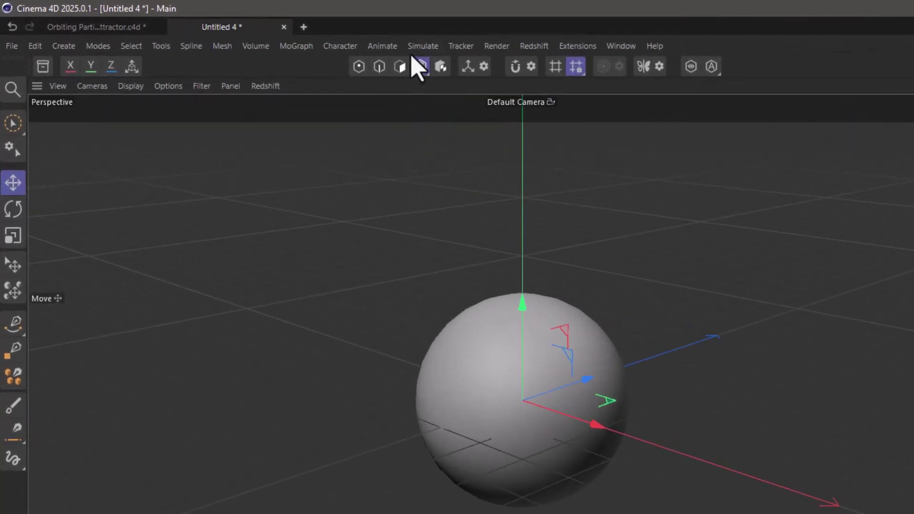
# Step: Add an Attractor force and set its falloff type to Constant
pyautogui.click(275, 30)
pyautogui.moveTo(431, 75)
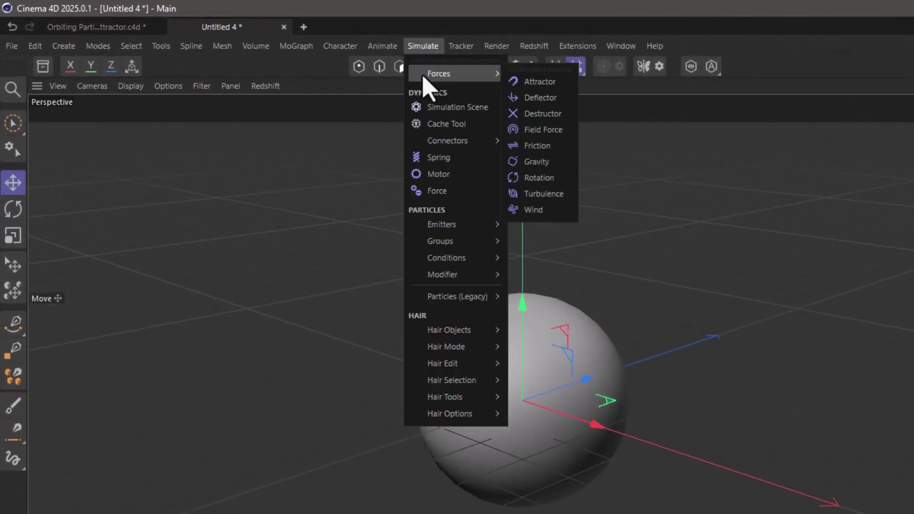
pyautogui.click(563, 82)
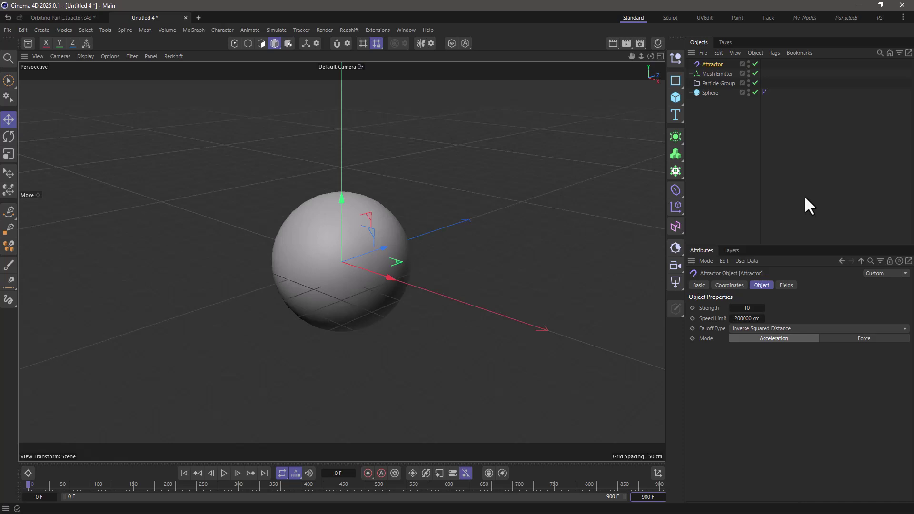
pyautogui.click(789, 329)
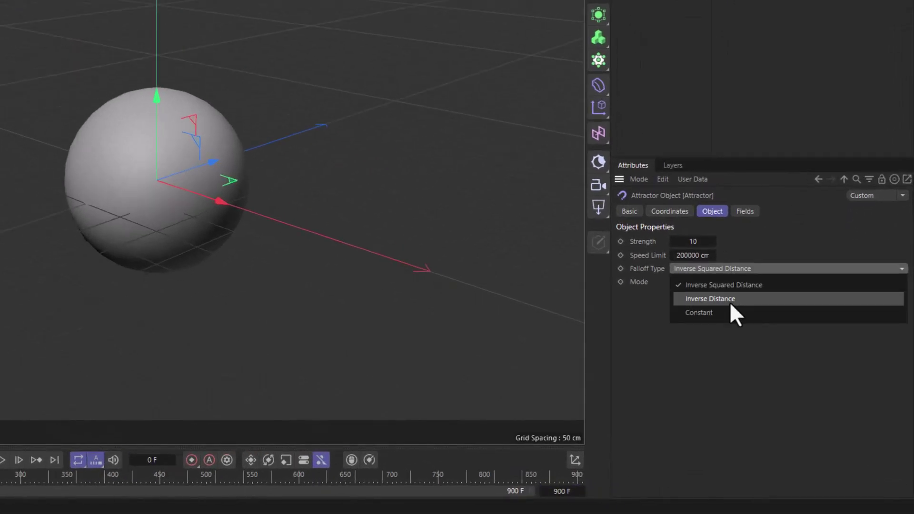
pyautogui.click(734, 313)
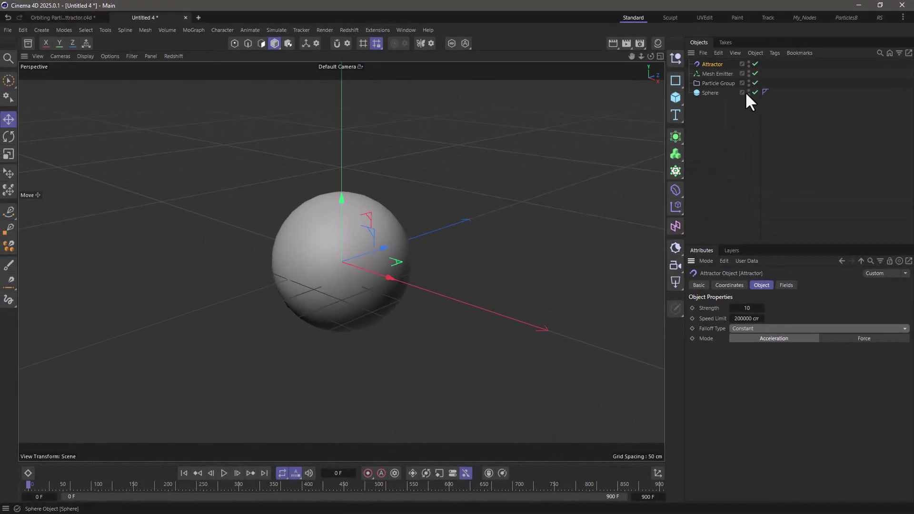
# Step: Hide the sphere in the viewport and render, and play the simulation to check the attractor's pull
pyautogui.doubleClick(748, 90)
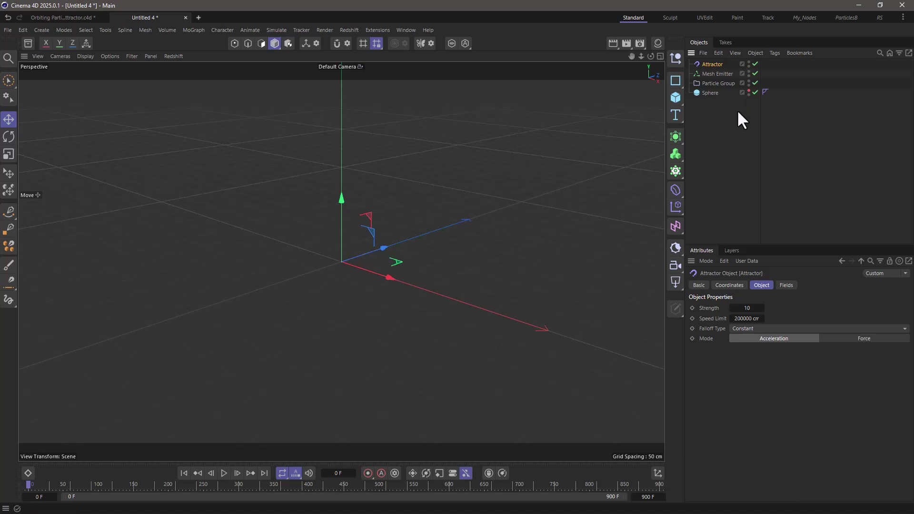
pyautogui.click(224, 472)
pyautogui.click(224, 472)
# Step: Limit the Attractor with a Spherical Field and add an Invert layer above it in the attractor's fields
pyautogui.click(786, 285)
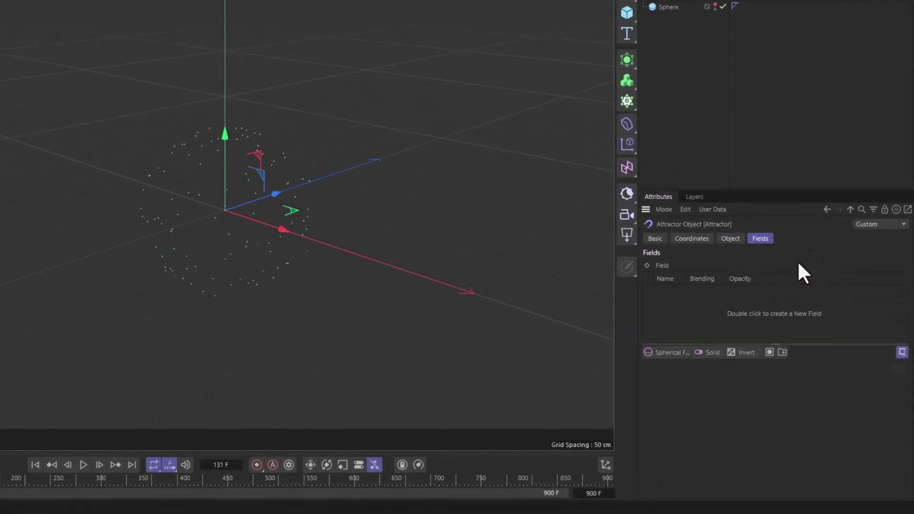
pyautogui.click(670, 354)
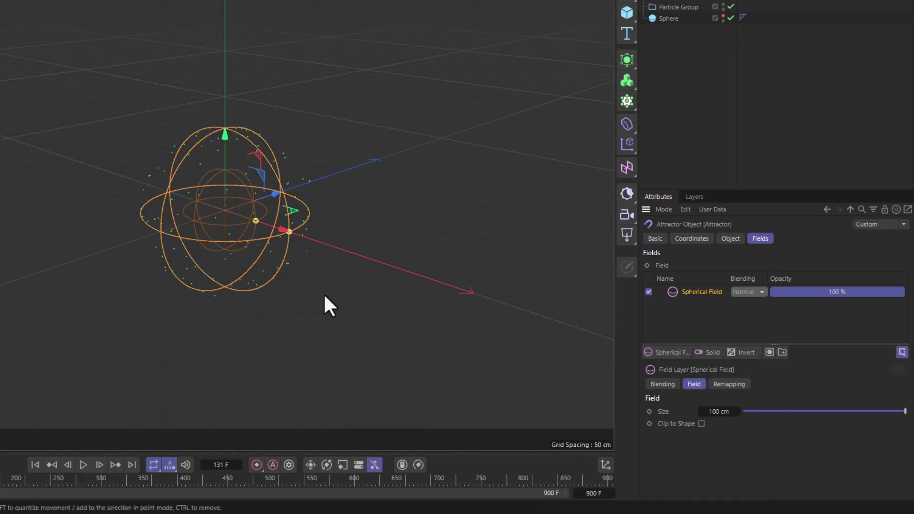
pyautogui.click(746, 352)
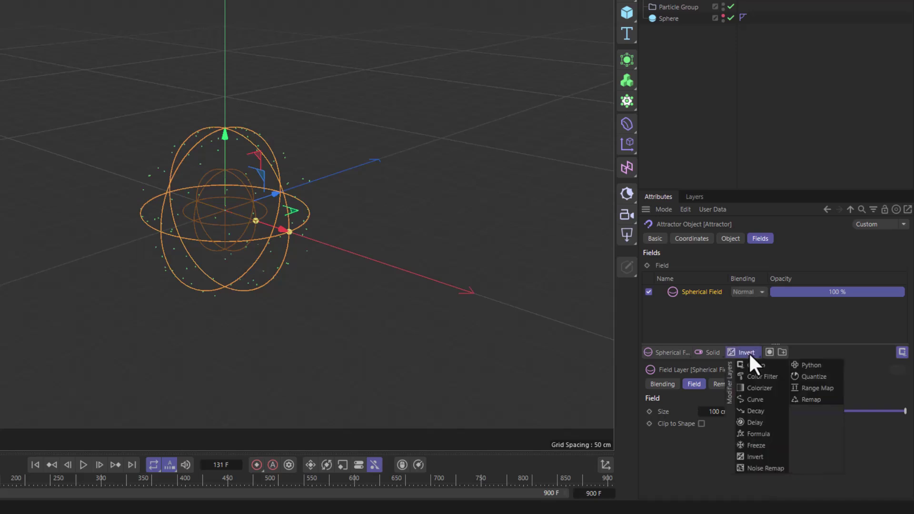
pyautogui.click(757, 455)
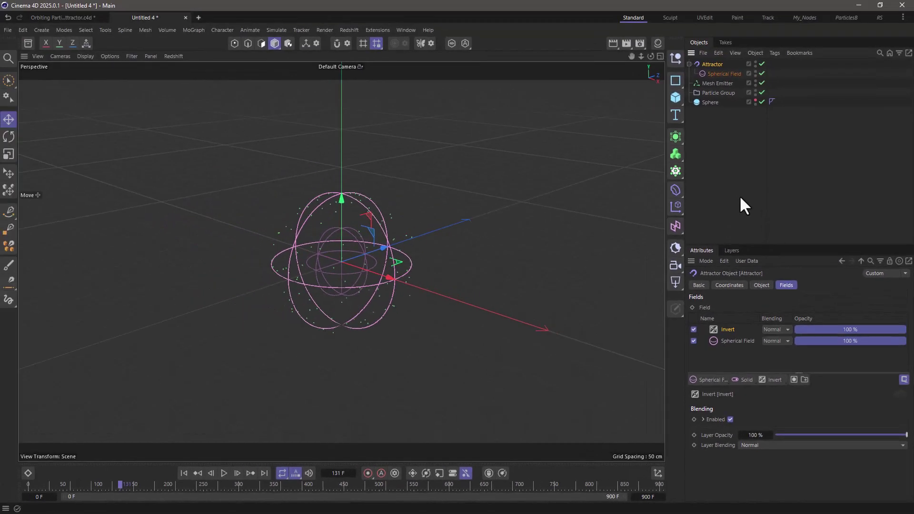
pyautogui.click(739, 195)
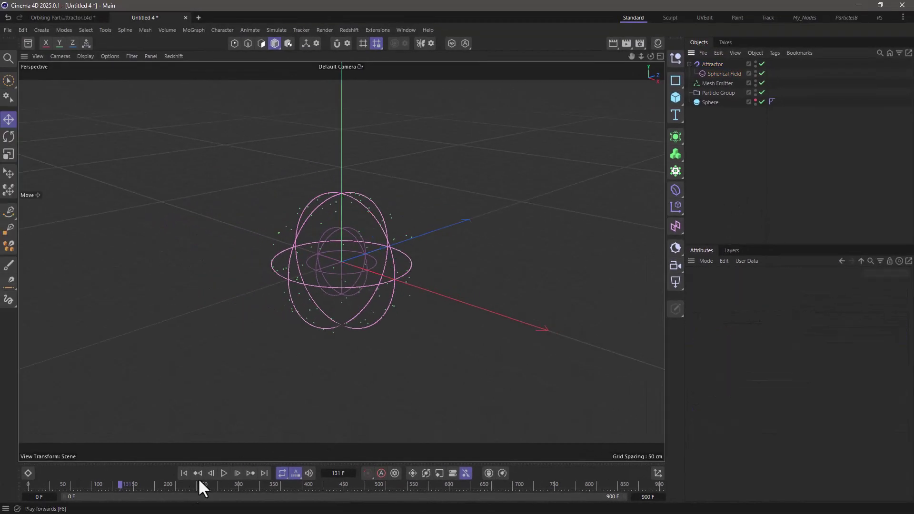
# Step: Play the simulation from the first frame to check the inverted field's effect, and rewind to the start
pyautogui.click(185, 472)
pyautogui.click(223, 472)
pyautogui.click(224, 472)
pyautogui.click(184, 472)
# Step: Add a Tracer for the Particle Group, limit it From End with an amount of 15, and preview the trails
pyautogui.click(717, 94)
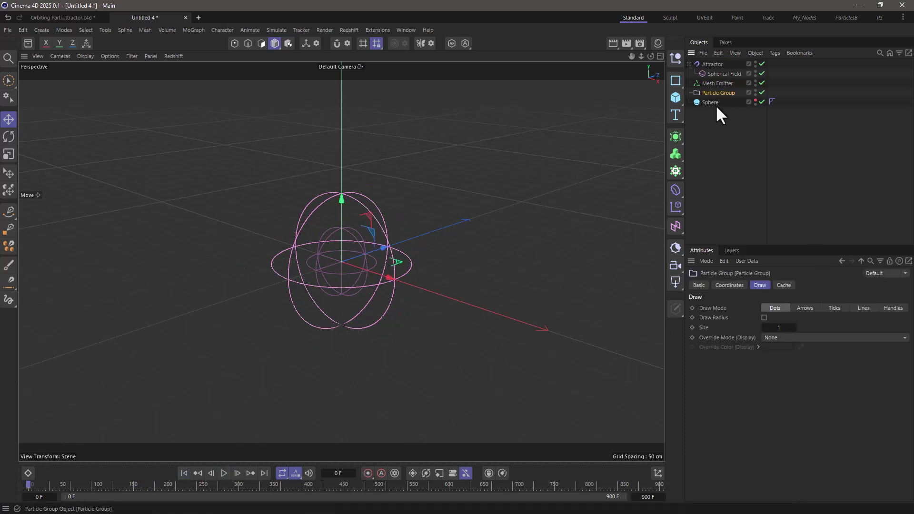
pyautogui.click(193, 30)
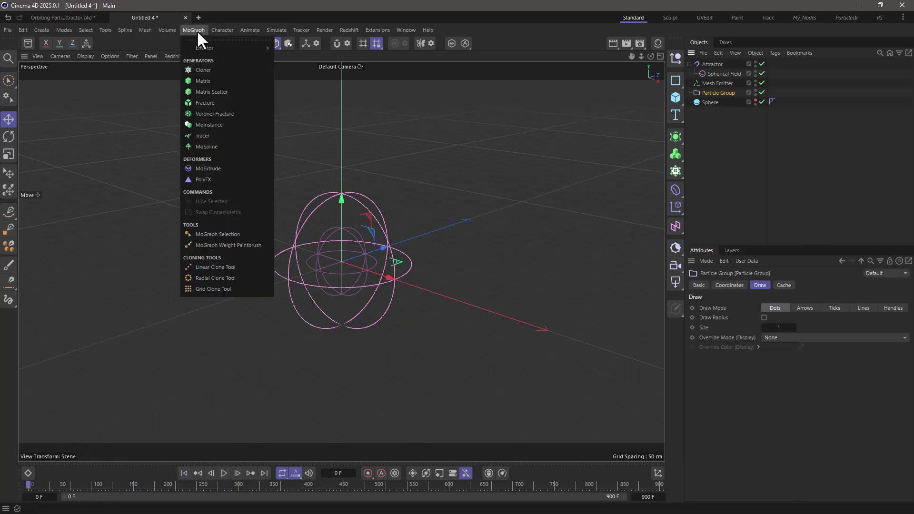
pyautogui.click(218, 135)
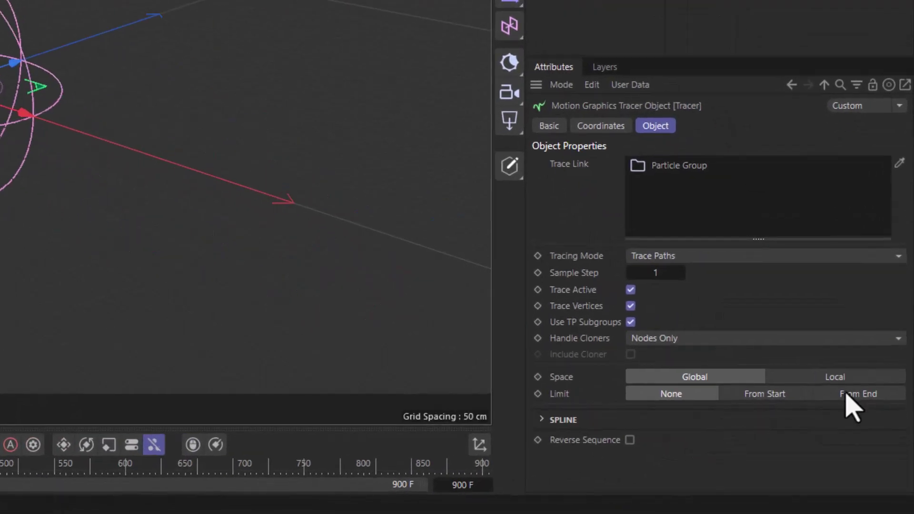
pyautogui.click(850, 405)
pyautogui.click(656, 411)
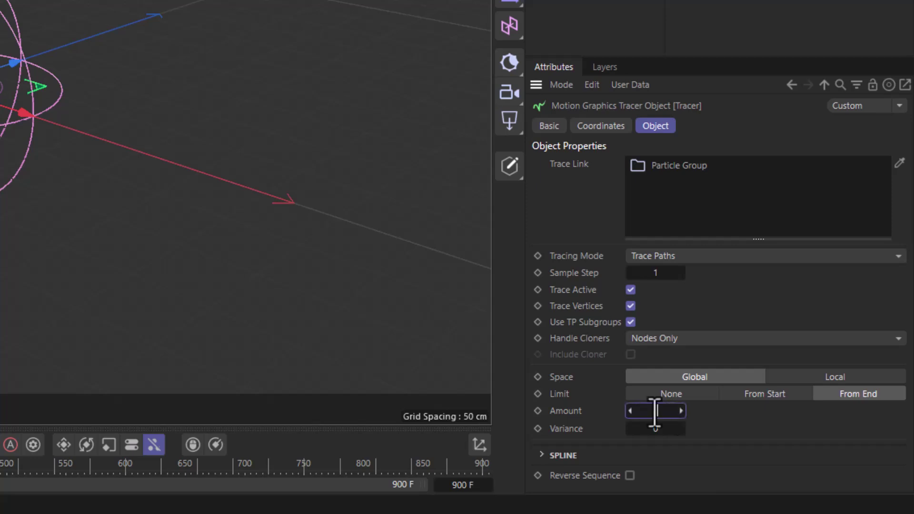
pyautogui.write('15')
pyautogui.press('Return')
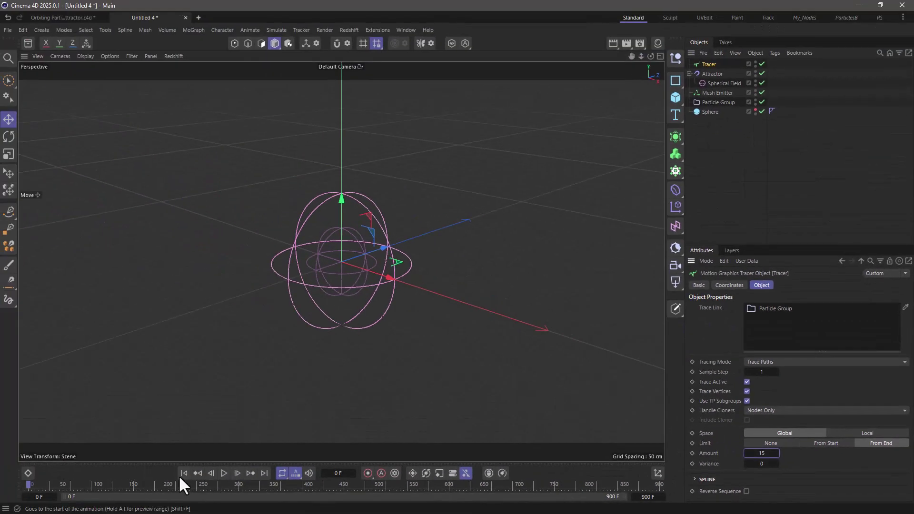
pyautogui.click(223, 472)
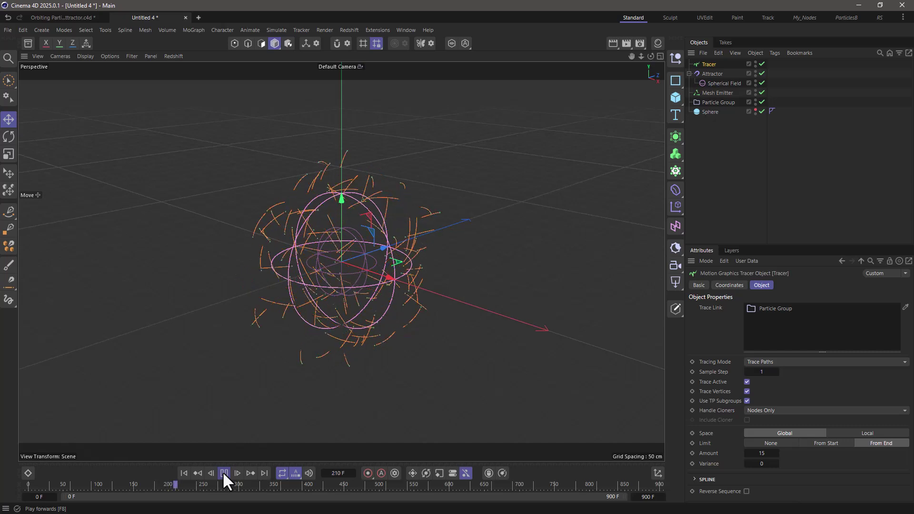
pyautogui.click(223, 472)
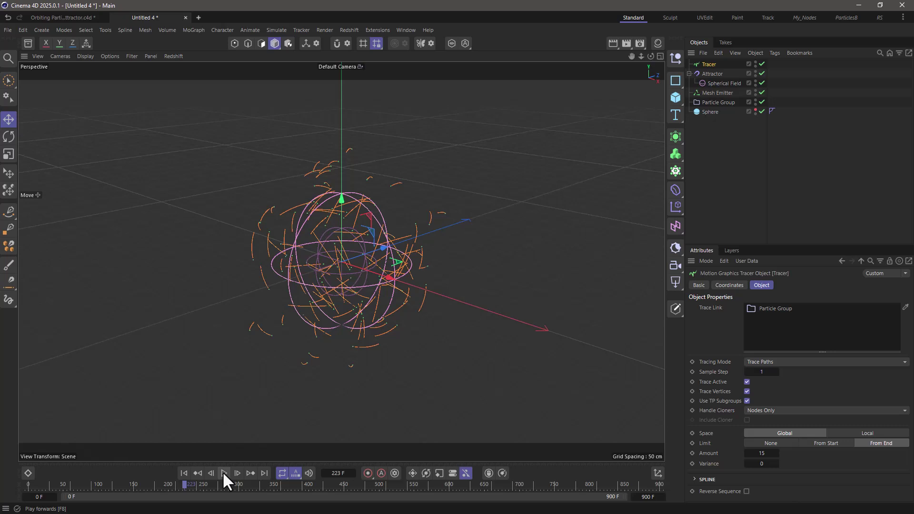
# Step: Add a Turbulence force below the sphere in the hierarchy with strength 38.6 cm, scale 24.27 % and frequency 48.37 %
pyautogui.click(281, 31)
pyautogui.moveTo(286, 48)
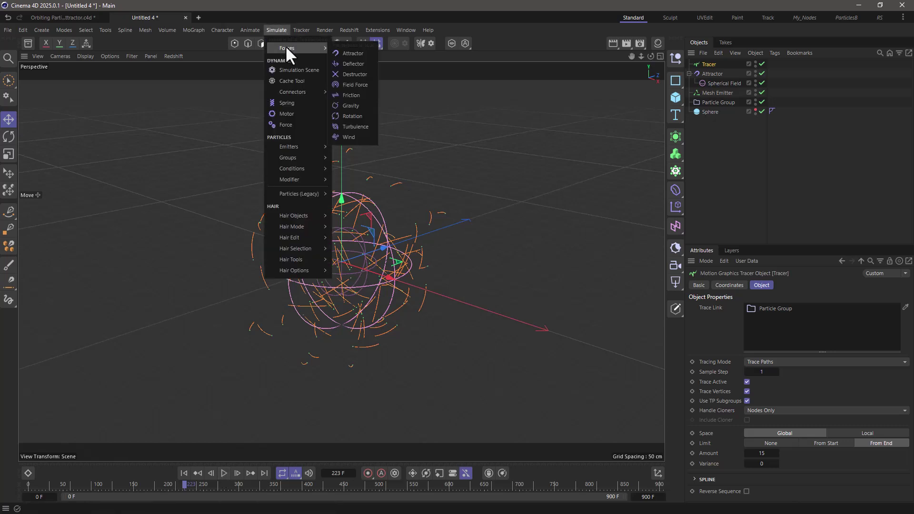
pyautogui.click(355, 126)
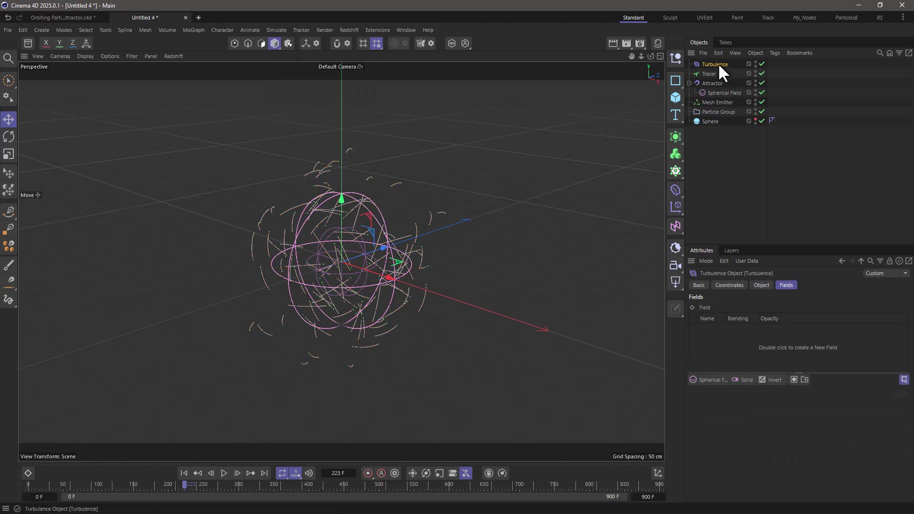
pyautogui.moveTo(717, 63); pyautogui.dragTo(719, 134)
pyautogui.click(762, 284)
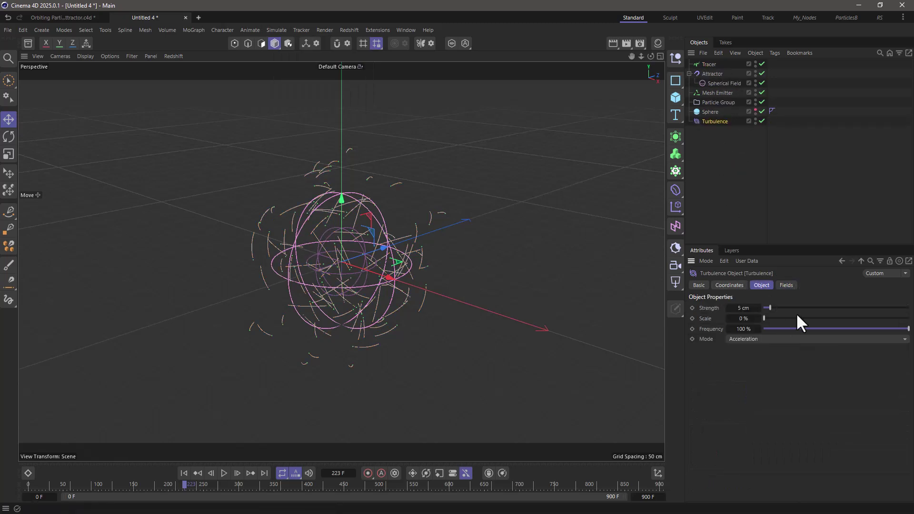
pyautogui.moveTo(804, 308); pyautogui.dragTo(833, 329)
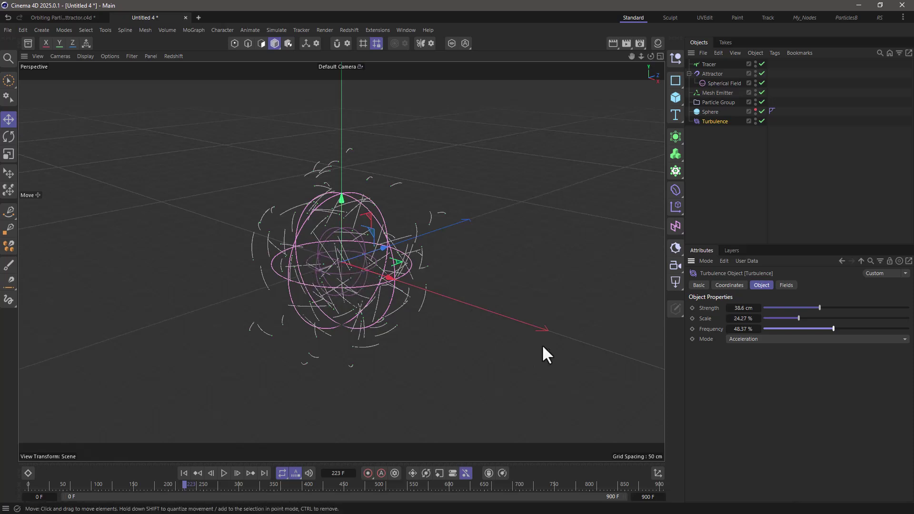
# Step: Assign the attractor's existing Spherical Field to the Turbulence force's fields
pyautogui.click(785, 286)
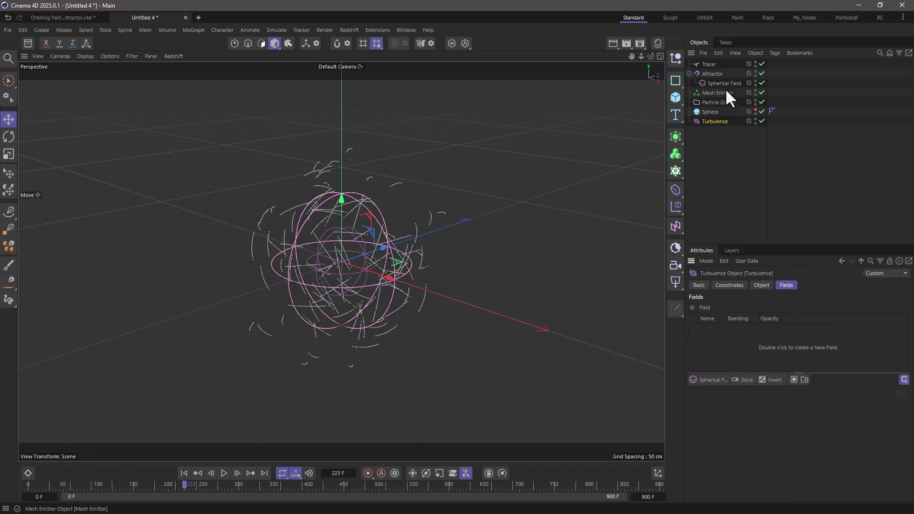
pyautogui.moveTo(720, 83); pyautogui.dragTo(724, 336)
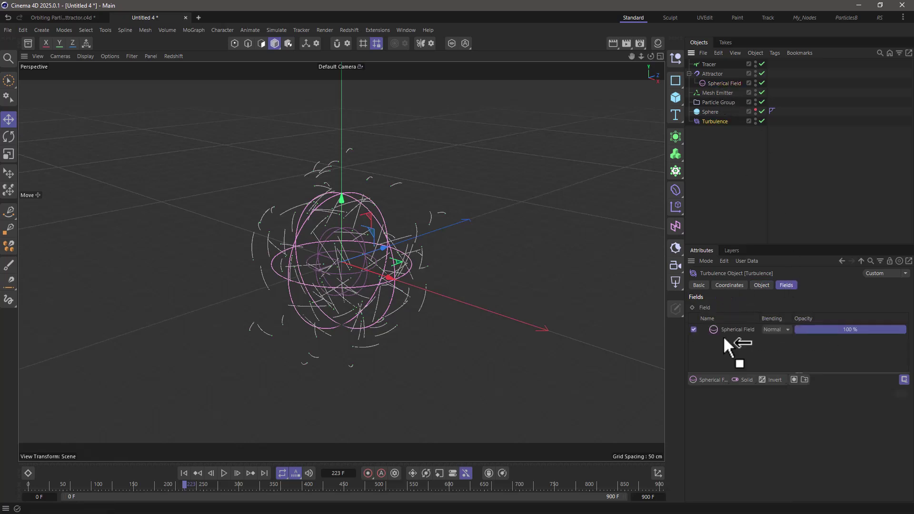
# Step: Replay the simulation from the first frame to check the field-limited turbulence on the particle trails
pyautogui.click(183, 473)
pyautogui.click(223, 471)
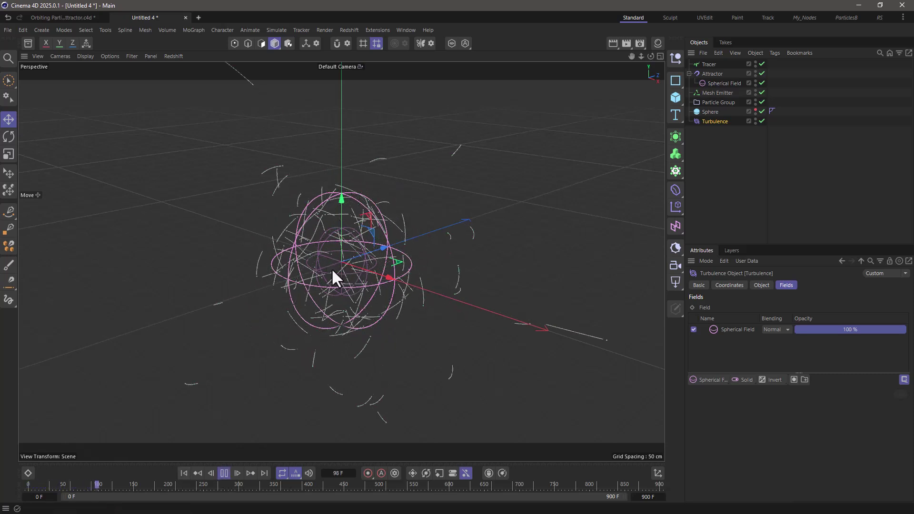
pyautogui.scroll(-4, 373, 278)
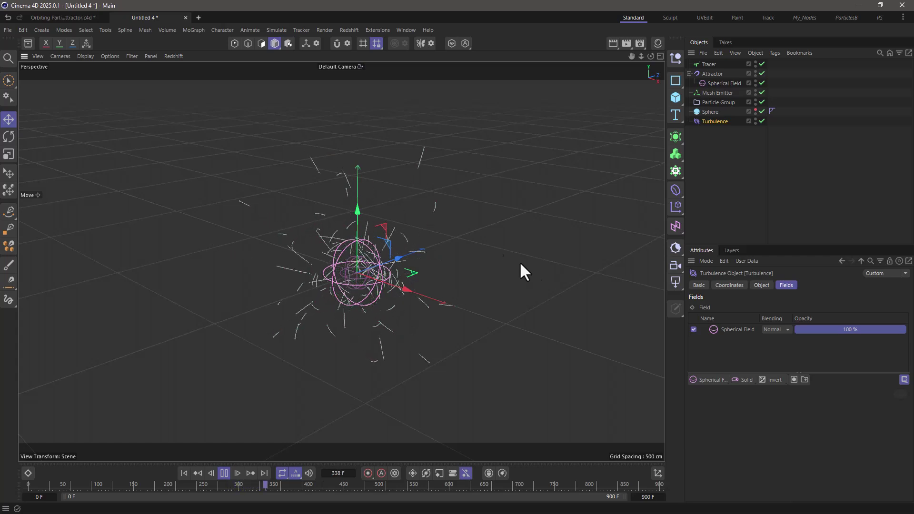
# Step: Add a Friction force to the scene and replay the simulation from the first frame
pyautogui.click(276, 30)
pyautogui.moveTo(316, 50)
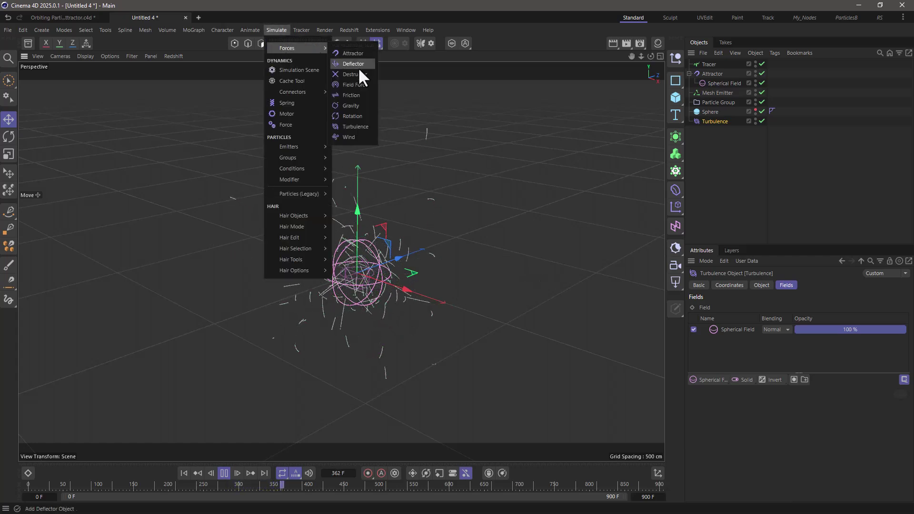
pyautogui.click(352, 95)
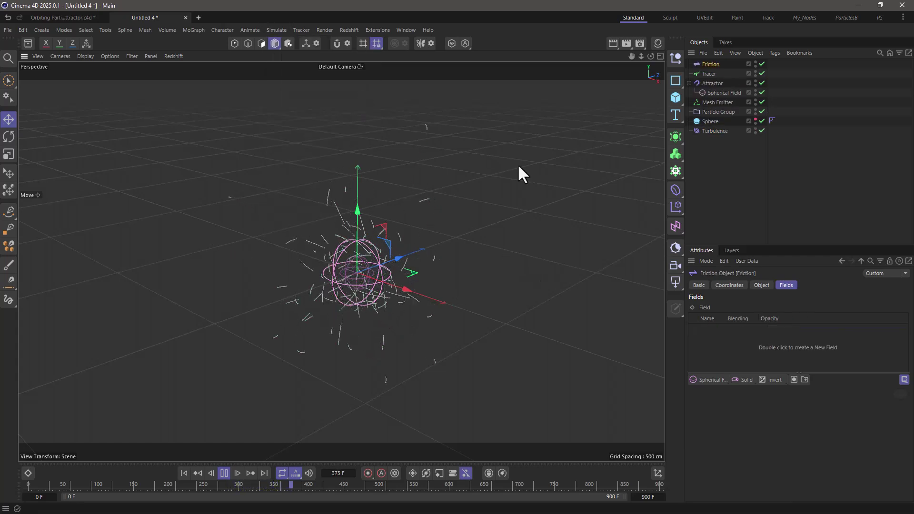
pyautogui.click(184, 472)
pyautogui.scroll(5, 361, 283)
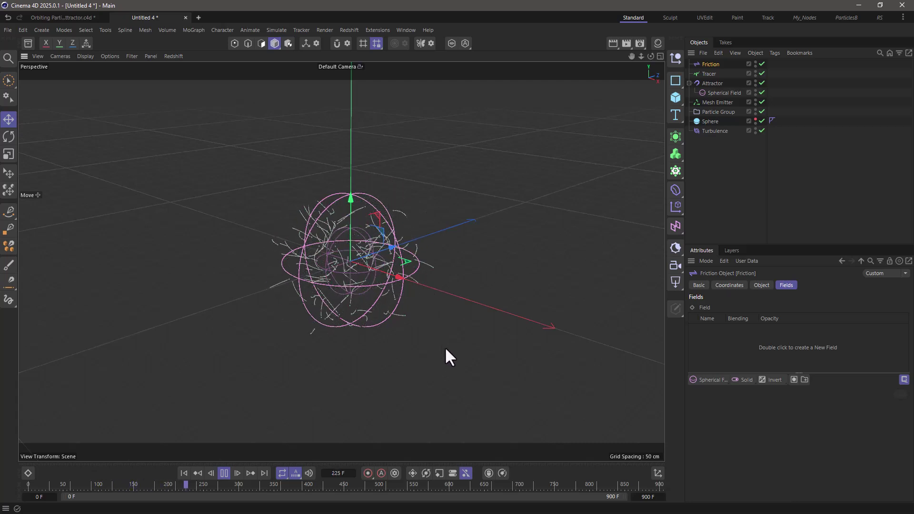
# Step: Set the Turbulence force's strength to 61.1 cm, deselect it and inspect the trails around the sphere
pyautogui.click(715, 131)
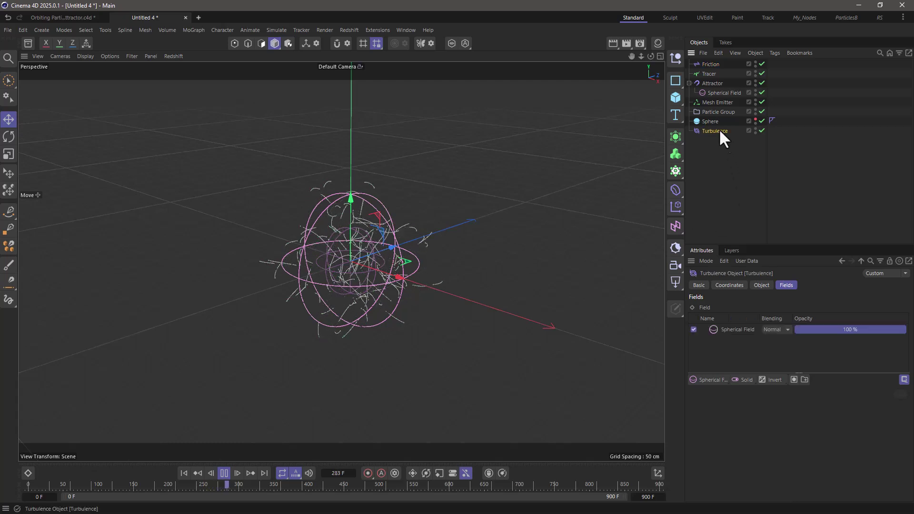
pyautogui.click(761, 284)
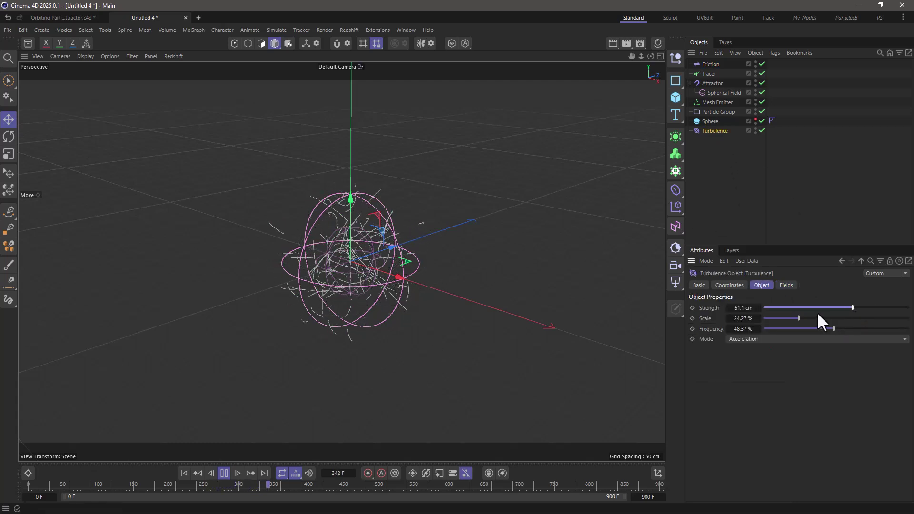
pyautogui.click(758, 195)
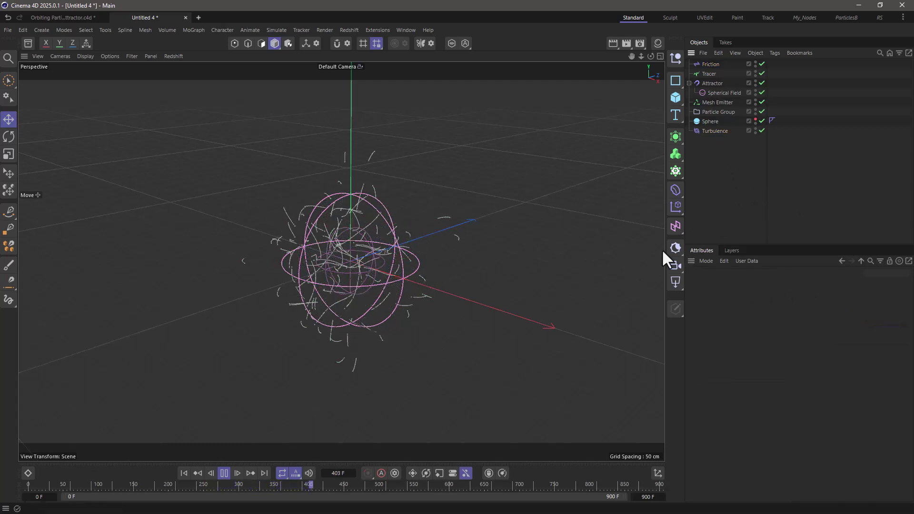
pyautogui.keyDown('alt'); pyautogui.moveTo(309, 284); pyautogui.dragTo(347, 263); pyautogui.keyUp('alt')
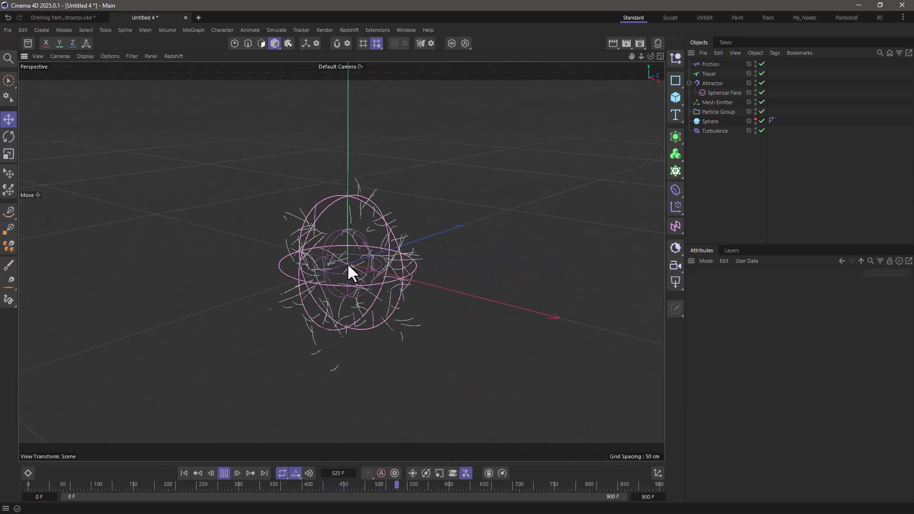